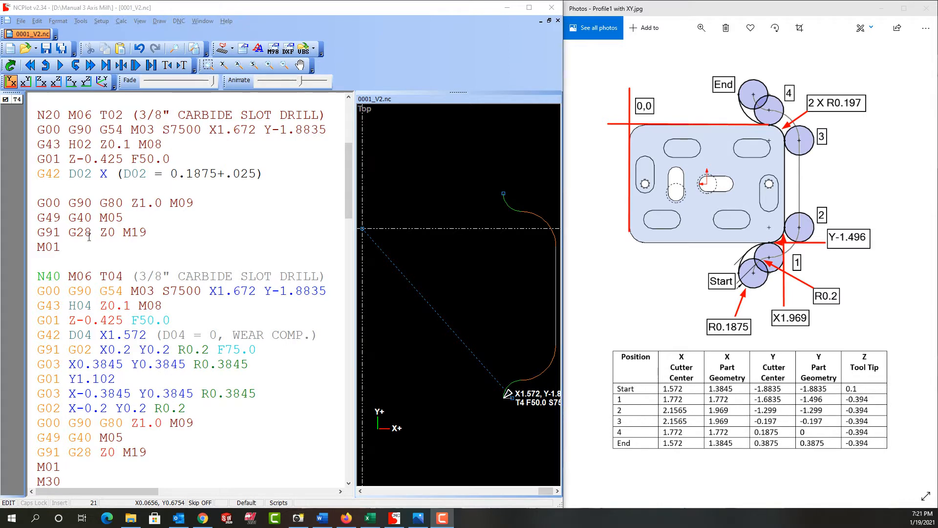
Set the G42 D02 line's X coordinate to the part-geometry start value 1.3845.
{"action": "left_click", "coordinate": [209, 134]}
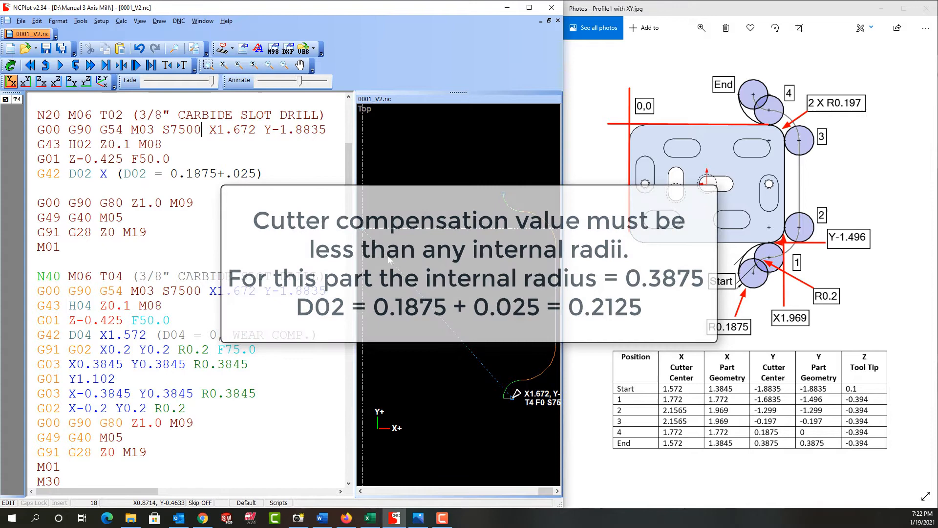
{"action": "left_click", "coordinate": [105, 173]}
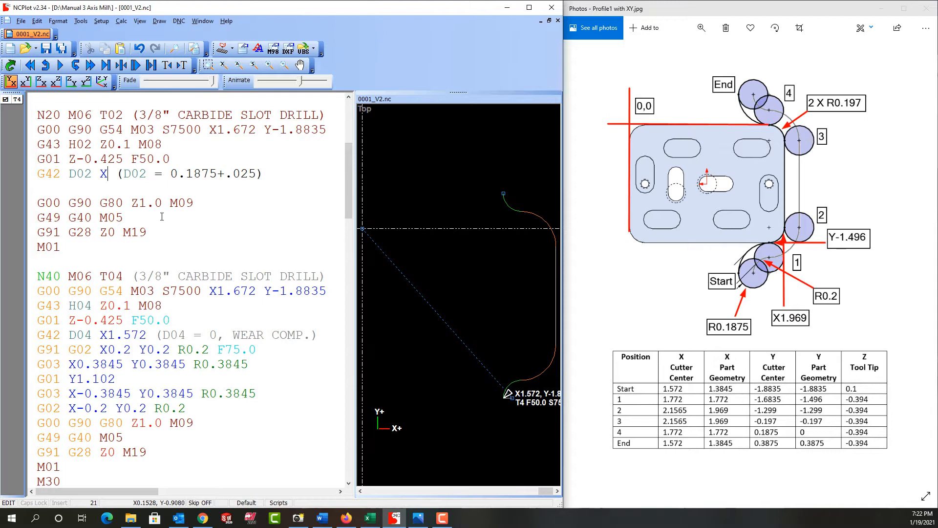
{"action": "type", "text": "1.3845"}
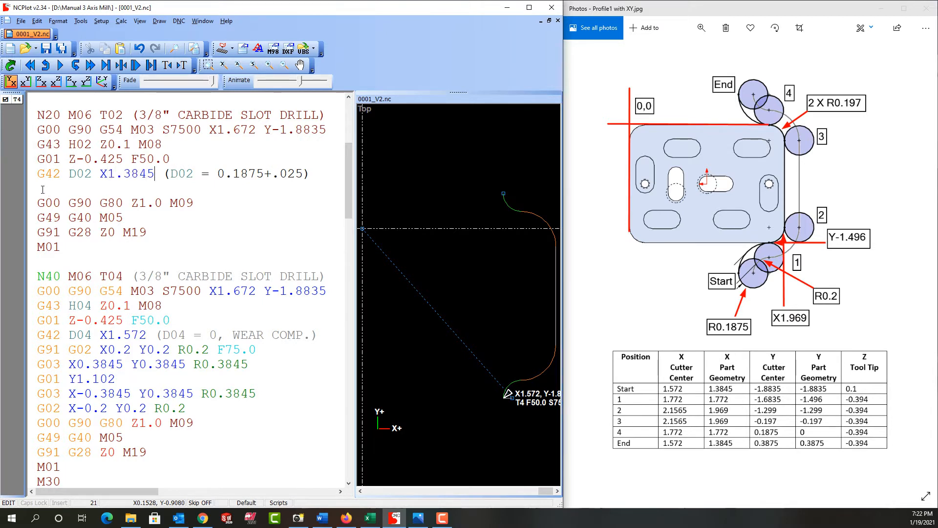
Enter the T02 G02/G03/G01 contour moves through points 1 to End using part-geometry coordinates.
{"action": "key", "text": "Down"}
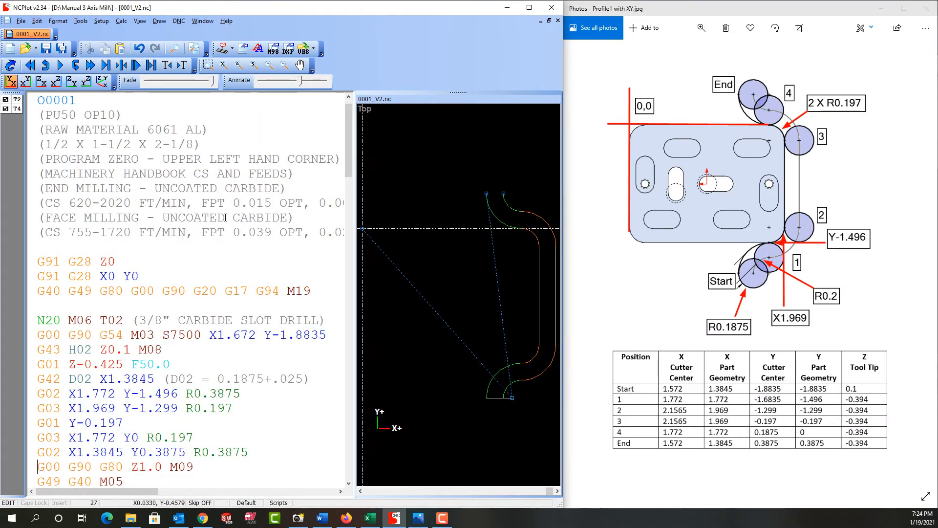
{"action": "left_click", "coordinate": [59, 66]}
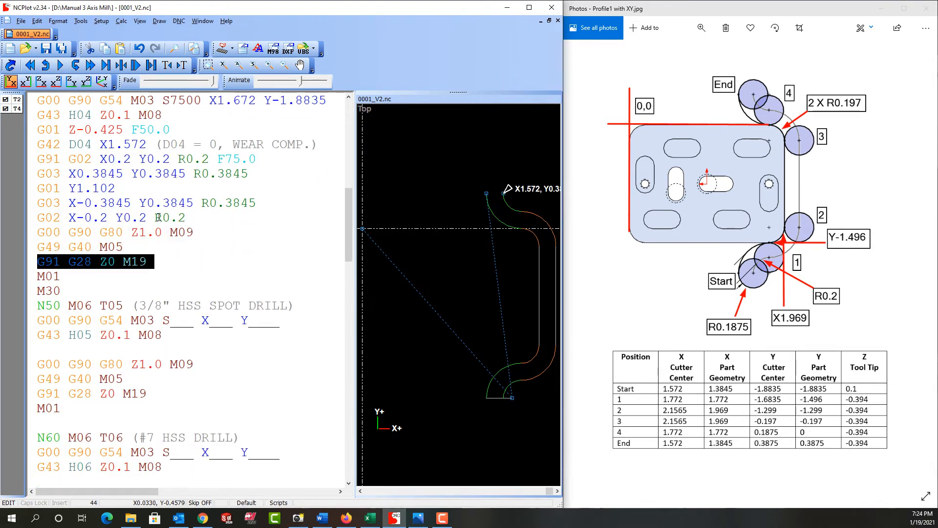
{"action": "scroll", "coordinate": [158, 218], "scroll_direction": "up", "scroll_amount": 2}
{"action": "scroll", "coordinate": [182, 203], "scroll_direction": "up", "scroll_amount": 1}
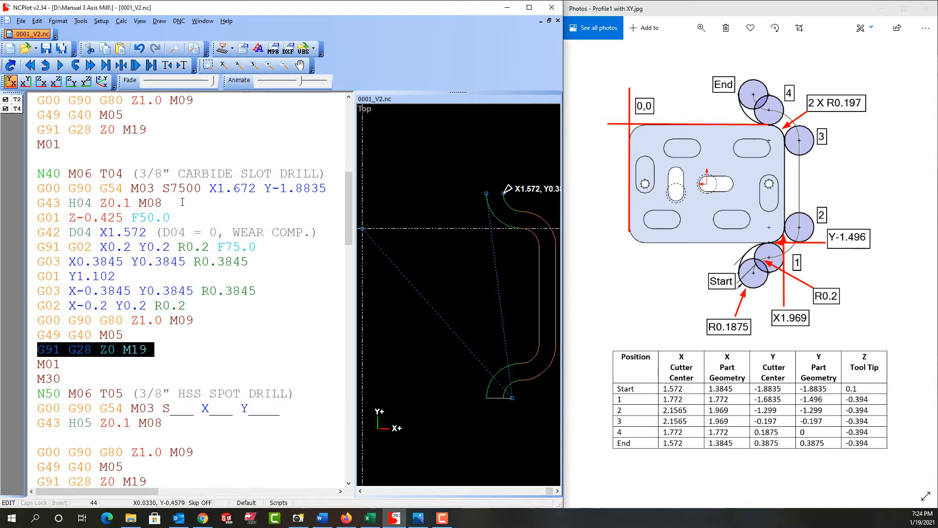
{"action": "scroll", "coordinate": [182, 203], "scroll_direction": "up", "scroll_amount": 3}
{"action": "scroll", "coordinate": [182, 203], "scroll_direction": "up", "scroll_amount": 2}
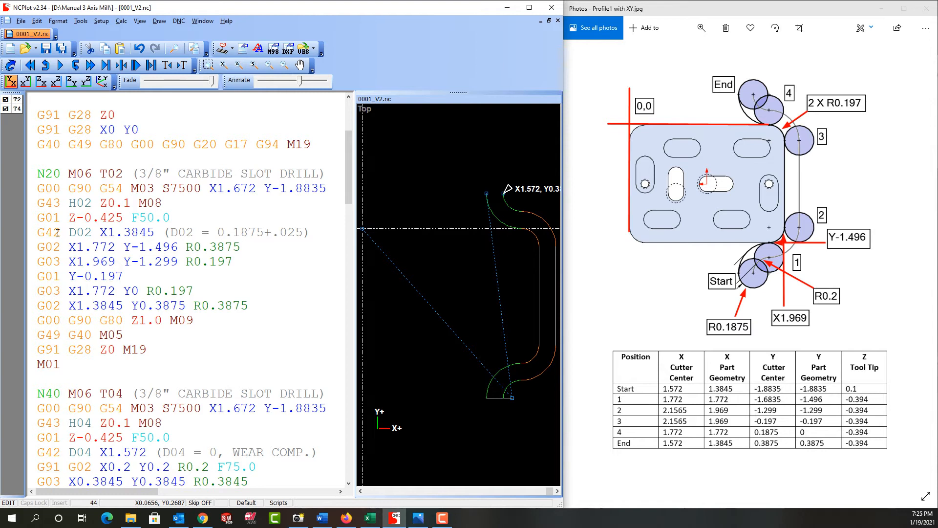
{"action": "left_click", "coordinate": [86, 232]}
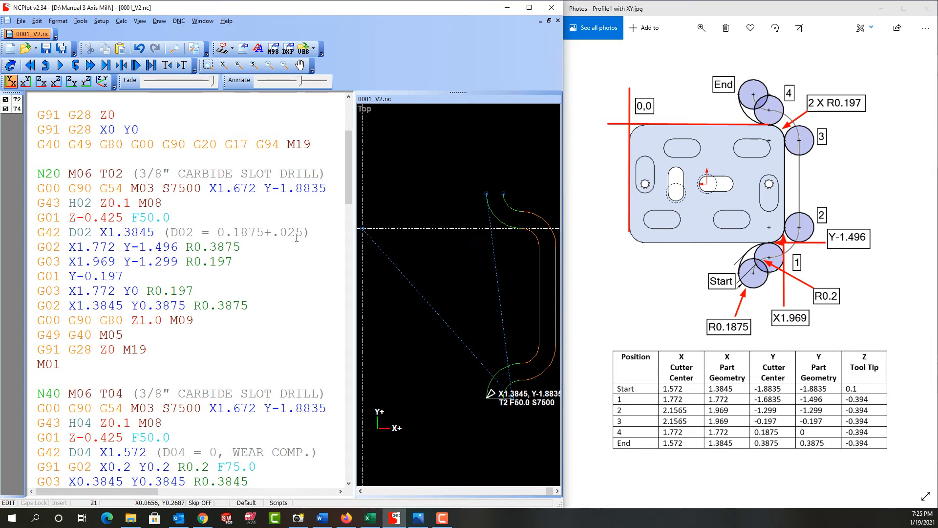
{"action": "left_click", "coordinate": [61, 247]}
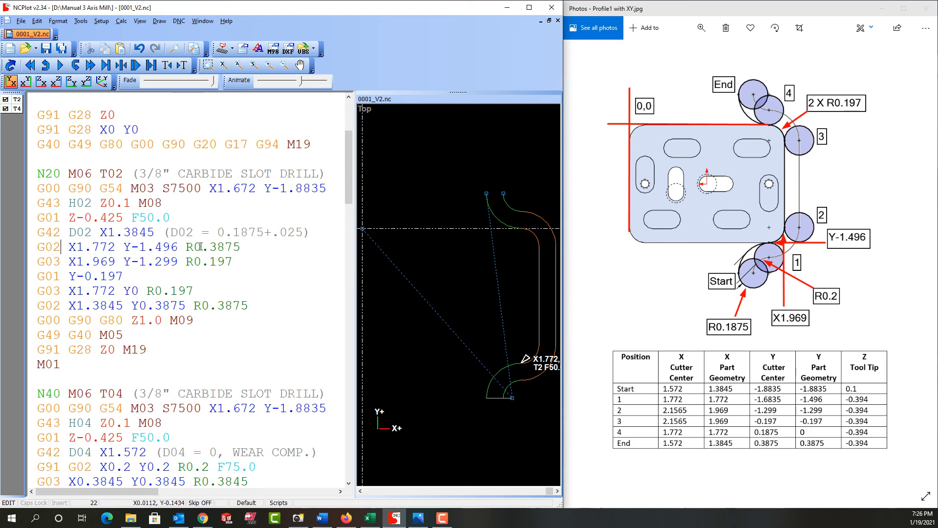
{"action": "double_click", "coordinate": [48, 232]}
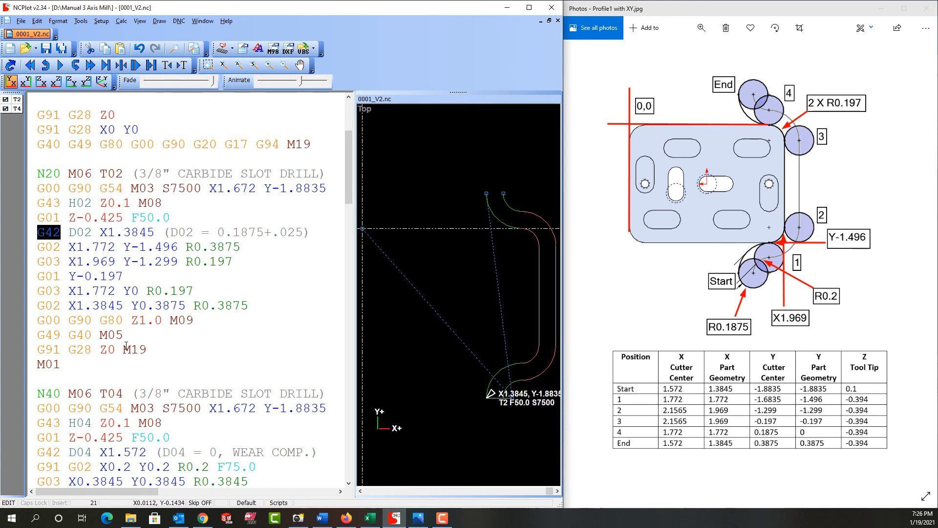
{"action": "left_click", "coordinate": [91, 232]}
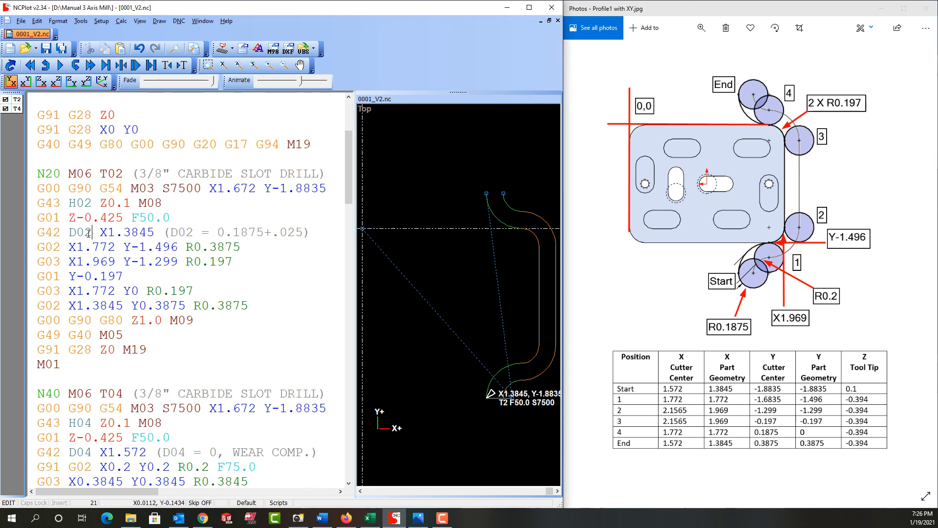
{"action": "left_click_drag", "start_coordinate": [91, 232], "coordinate": [77, 232]}
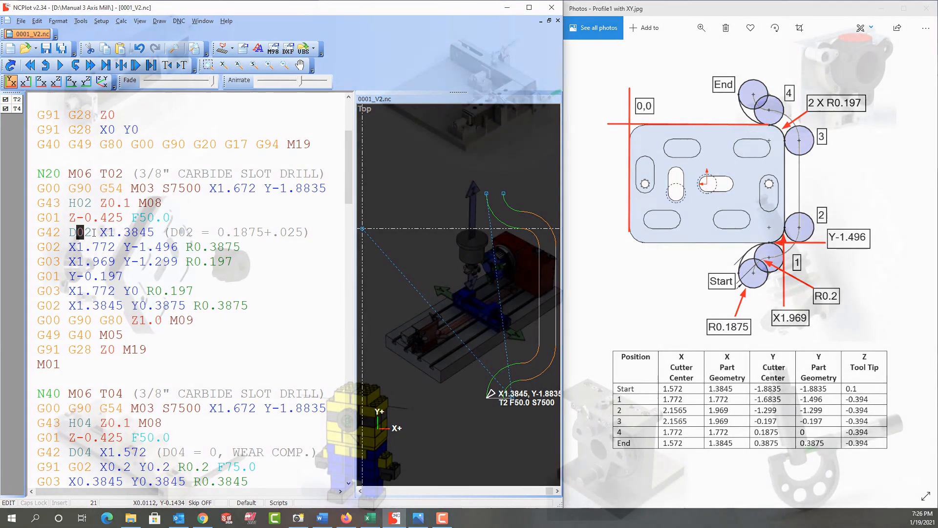